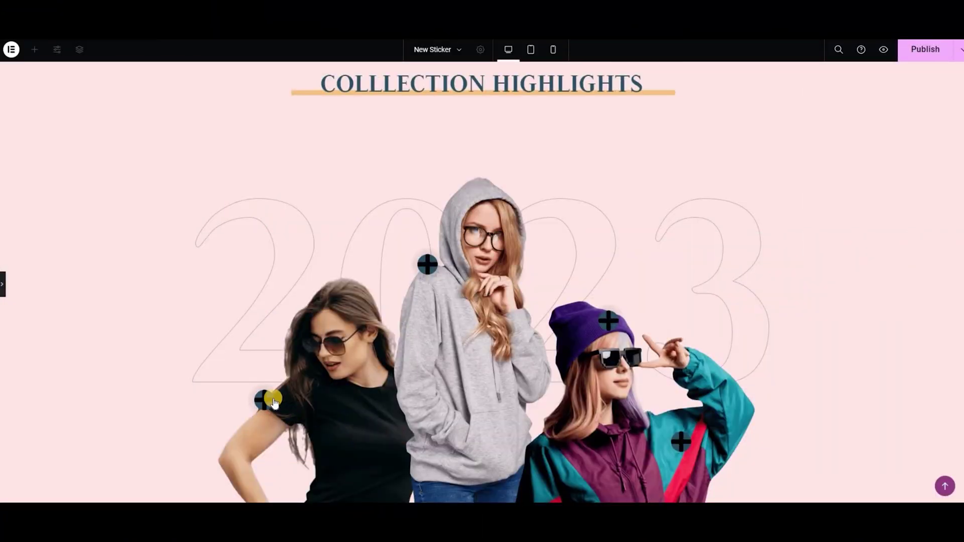
- Preview the T-shirt and Hoodies demo tooltips, then delete the existing Hotspot widget
{"action": "left_click", "coordinate": [266, 400]}
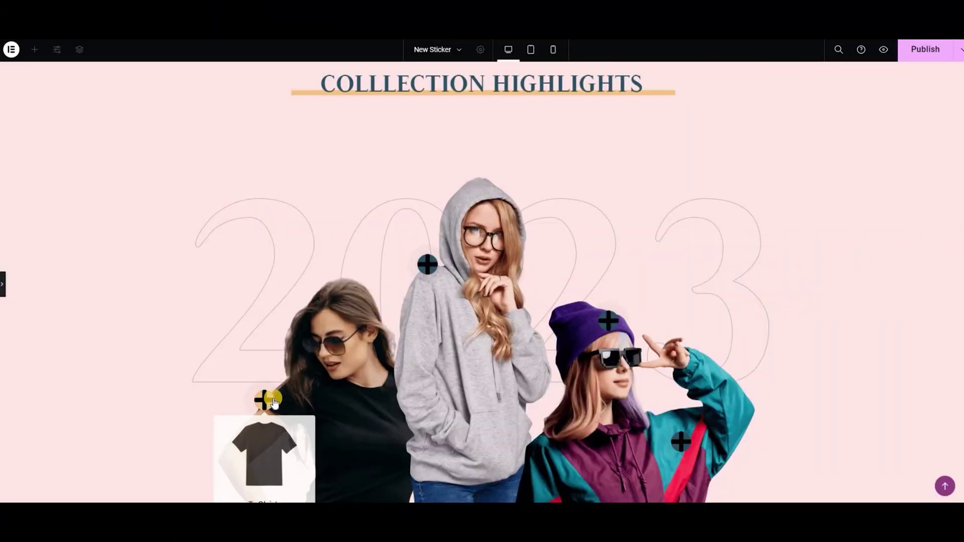
{"action": "left_click", "coordinate": [426, 263]}
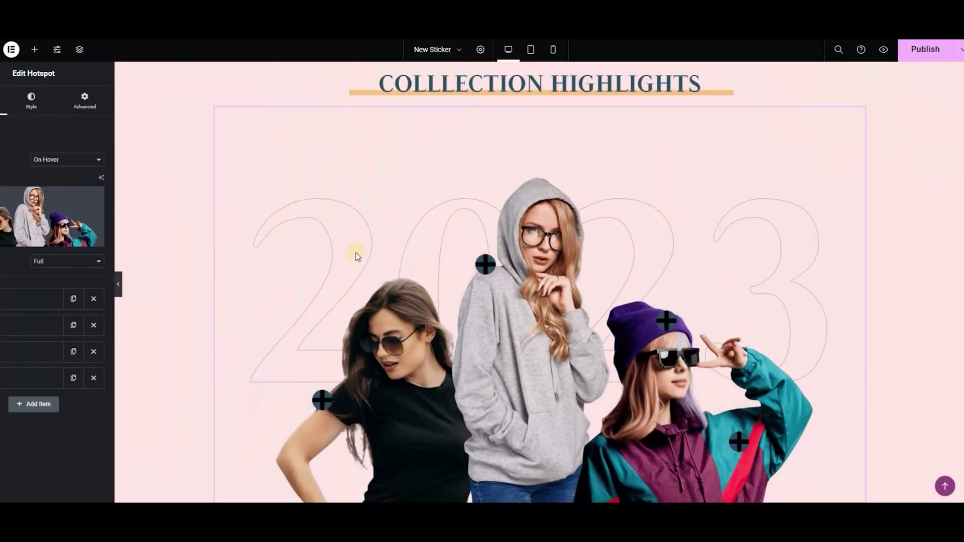
{"action": "right_click", "coordinate": [513, 266]}
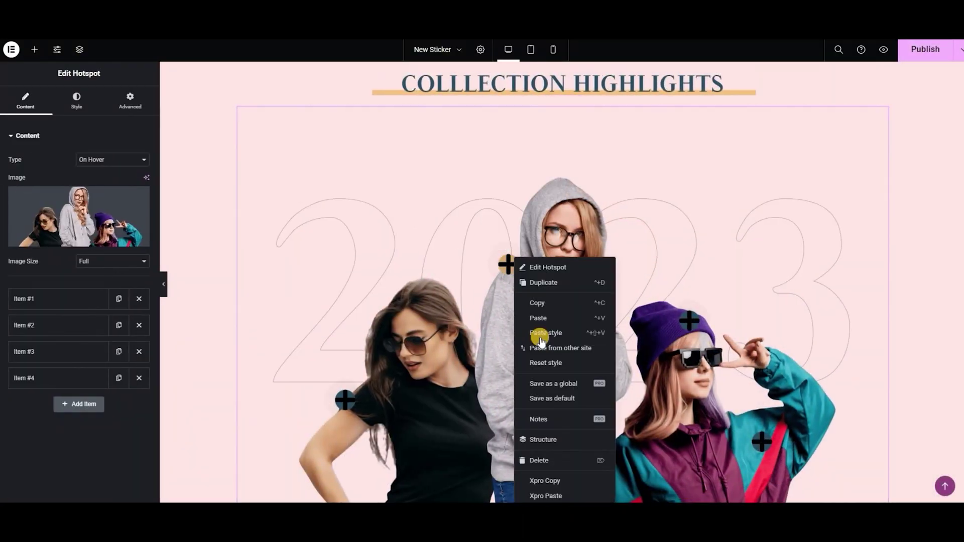
{"action": "left_click", "coordinate": [547, 460]}
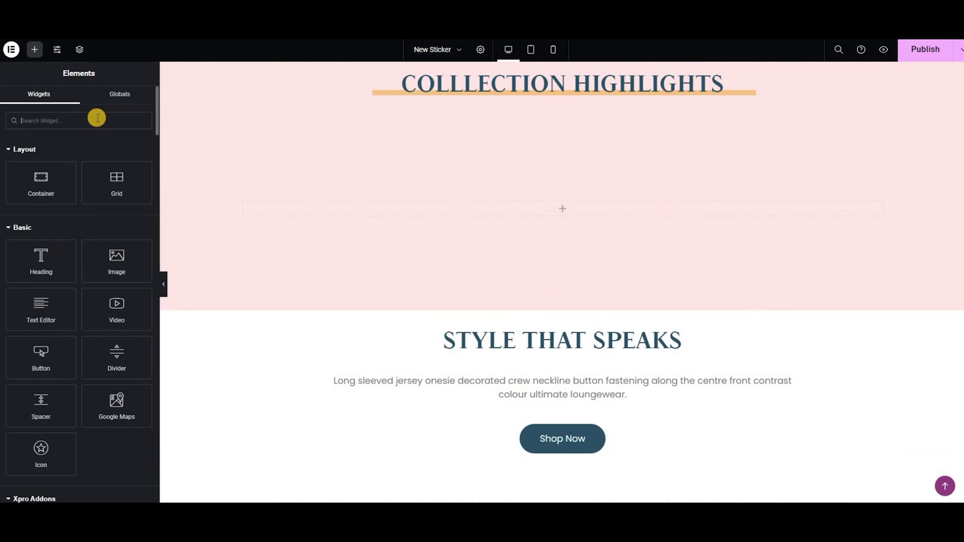
- Search 'hot', drop a new Hotspot widget into Collection Highlights, and keep trigger type On Hover
{"action": "type", "text": "hot"}
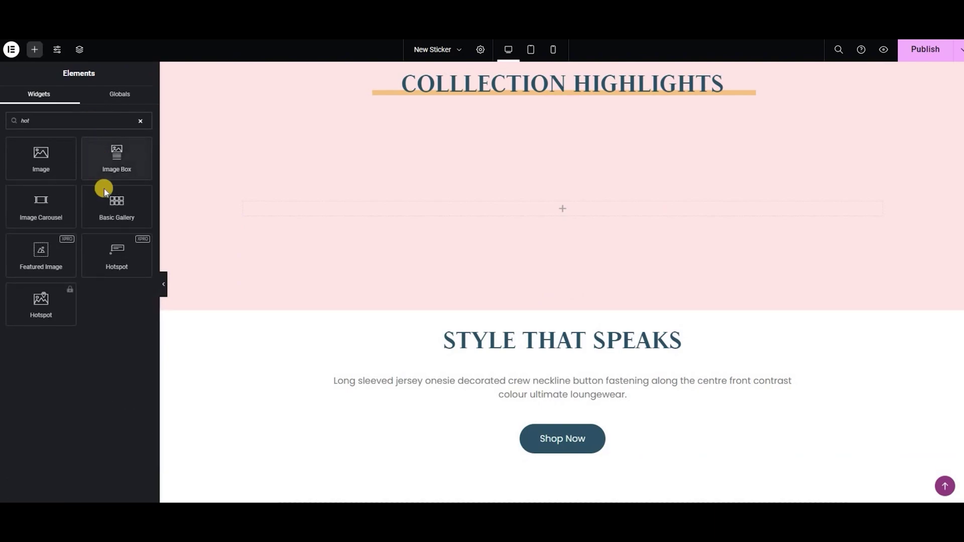
{"action": "left_click_drag", "start_coordinate": [112, 258], "coordinate": [422, 213]}
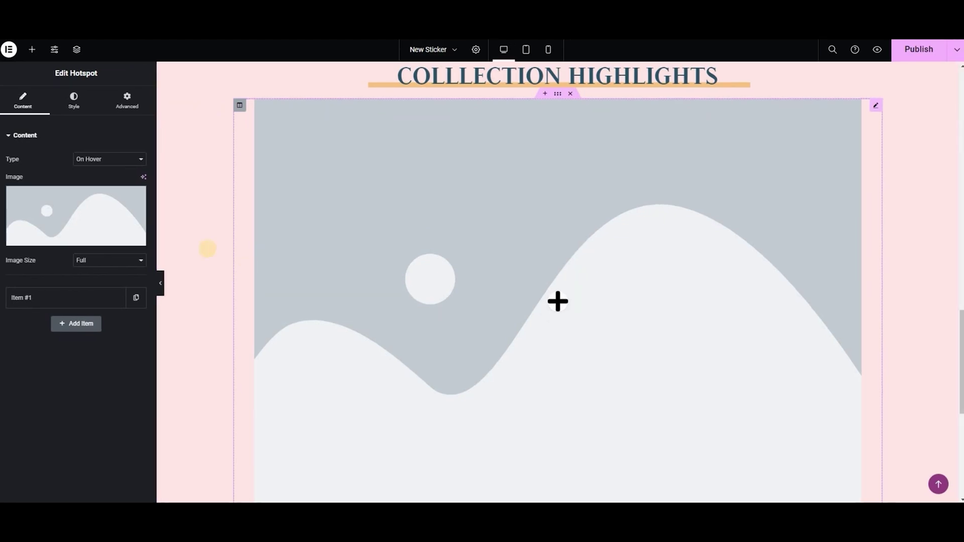
{"action": "left_click", "coordinate": [121, 165]}
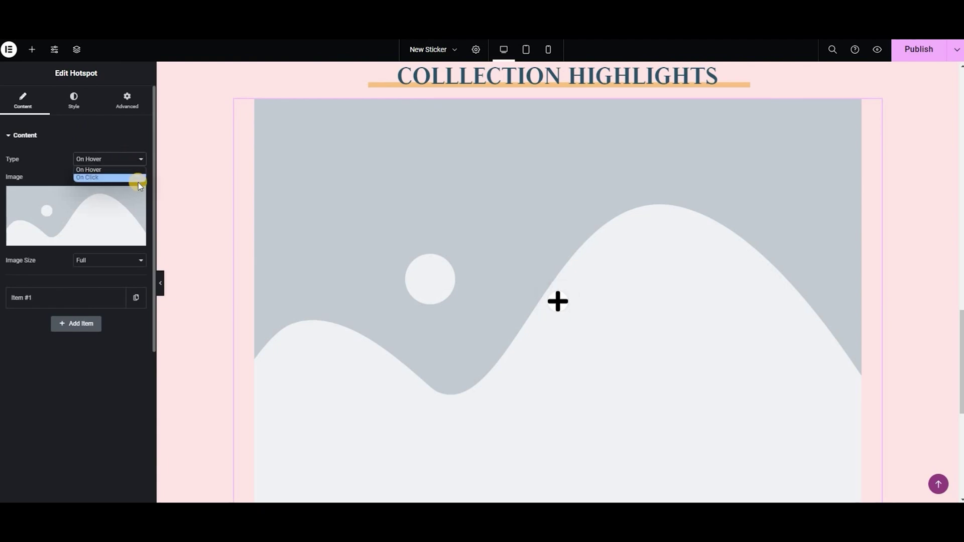
{"action": "left_click", "coordinate": [139, 167]}
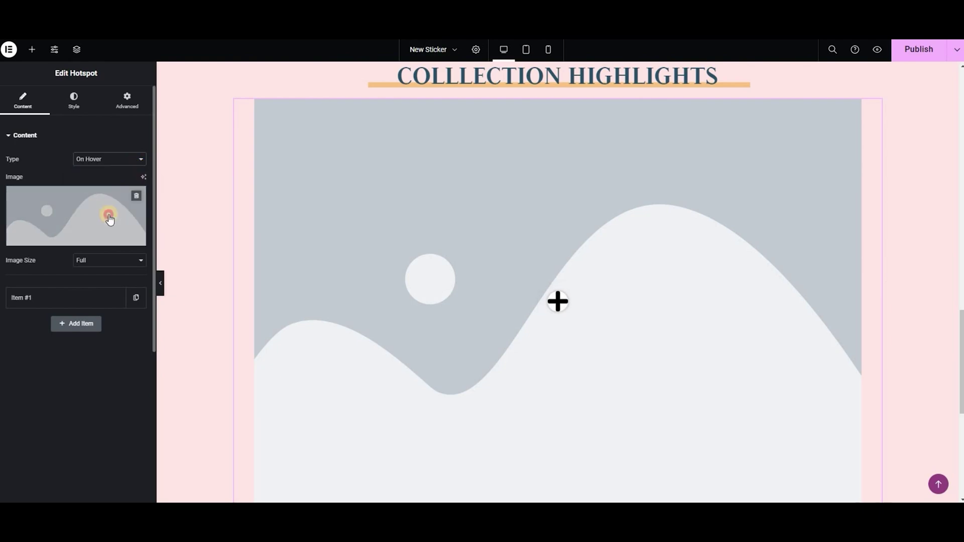
- Set the hotspot image to Group-11712-min.png from the Media Library at Full size
{"action": "left_click", "coordinate": [110, 217]}
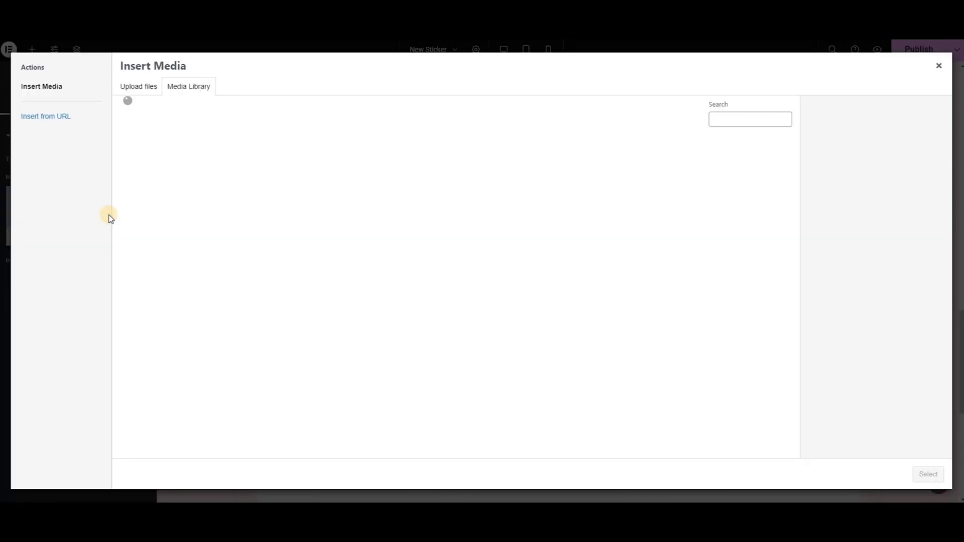
{"action": "left_click", "coordinate": [753, 187]}
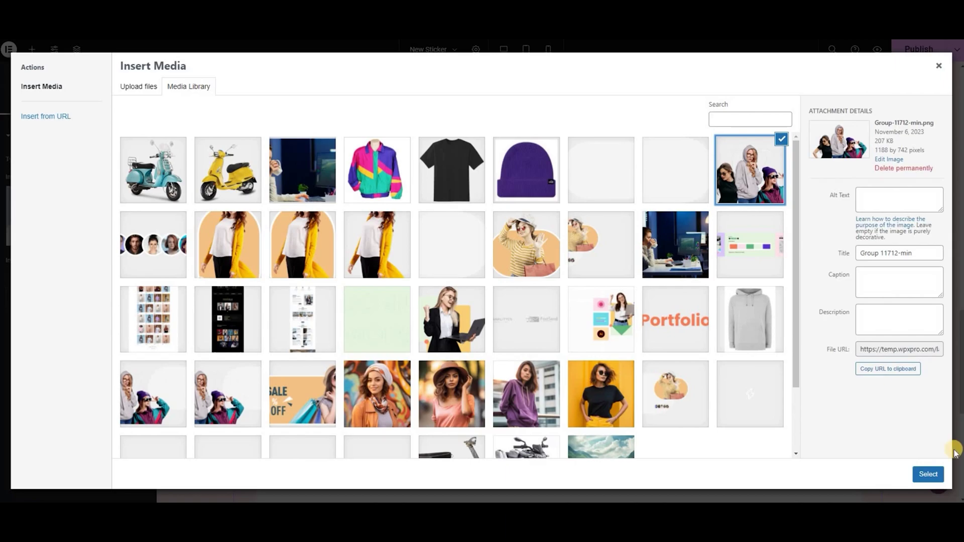
{"action": "left_click", "coordinate": [937, 474]}
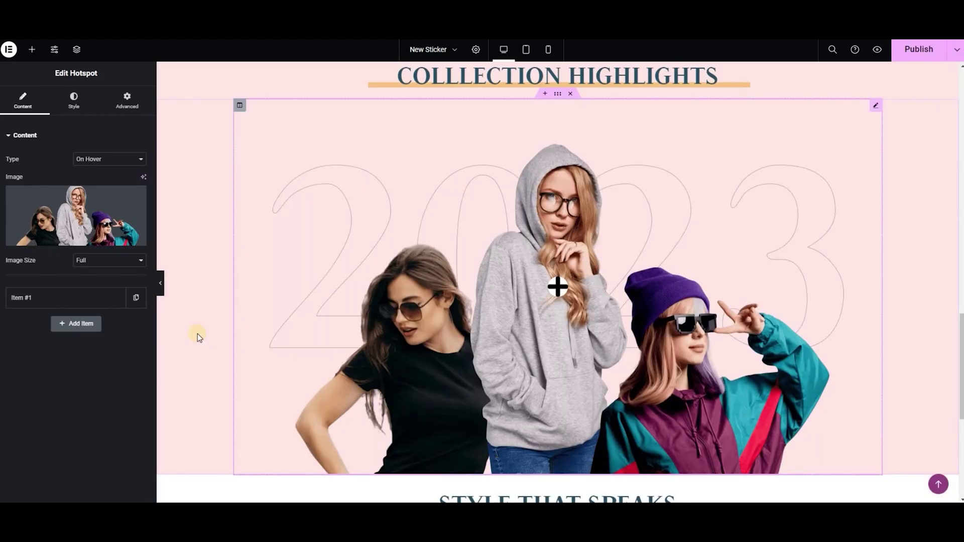
{"action": "left_click", "coordinate": [119, 263]}
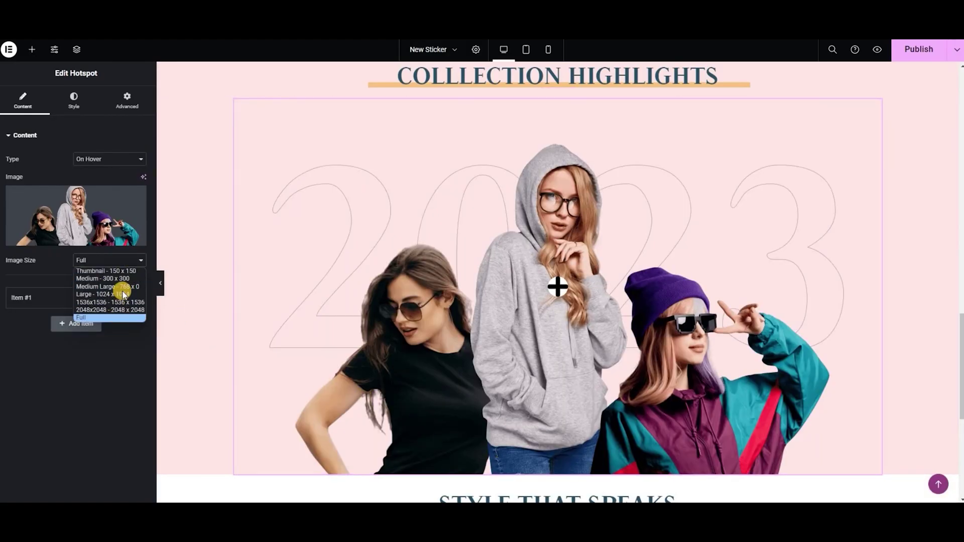
{"action": "left_click", "coordinate": [128, 318]}
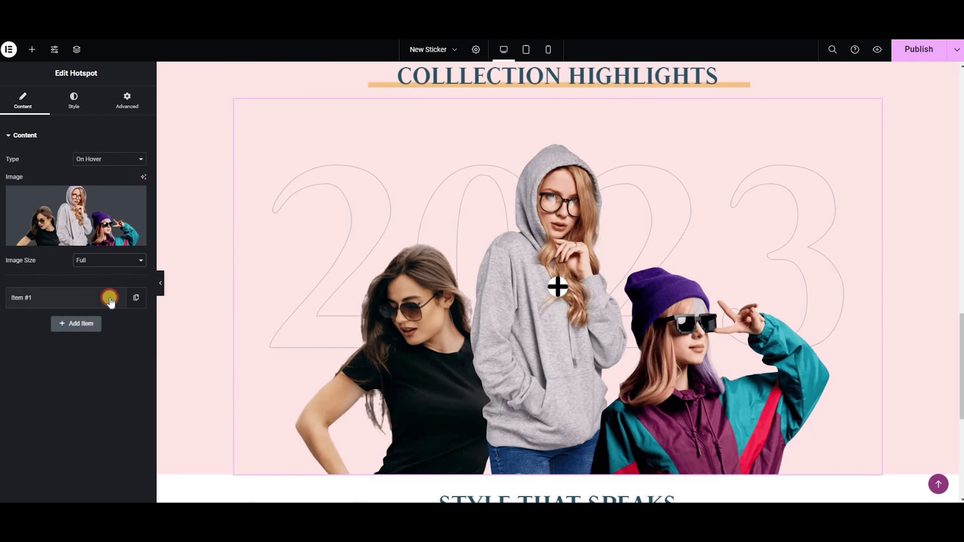
{"action": "left_click", "coordinate": [110, 300]}
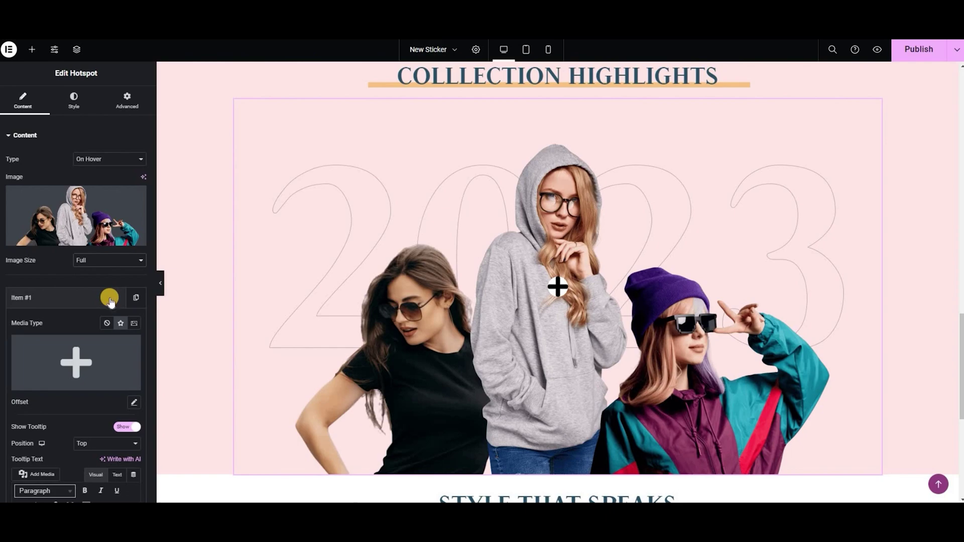
- Give hotspot Item #1 the Plus icon from the Icon Library
{"action": "scroll", "coordinate": [110, 300], "scroll_direction": "down", "scroll_amount": 4}
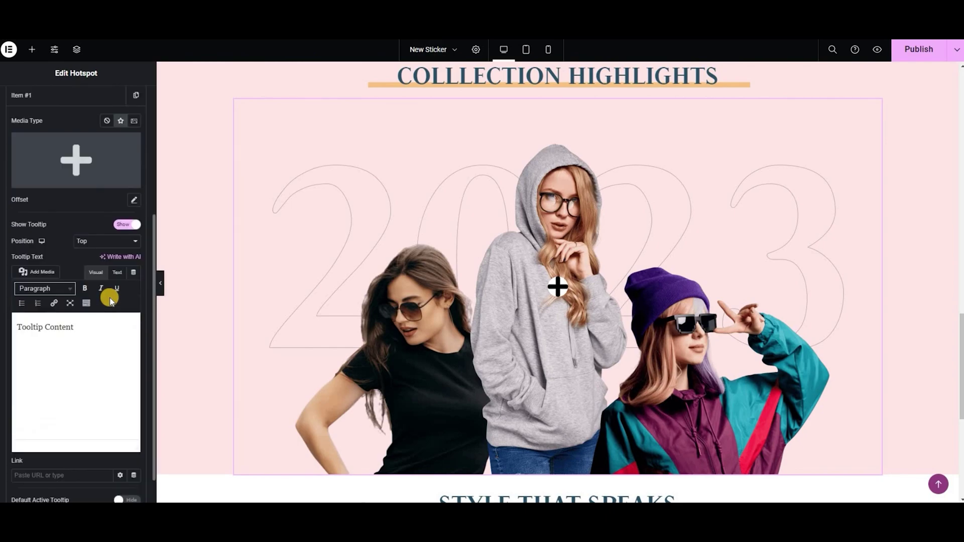
{"action": "left_click", "coordinate": [97, 169]}
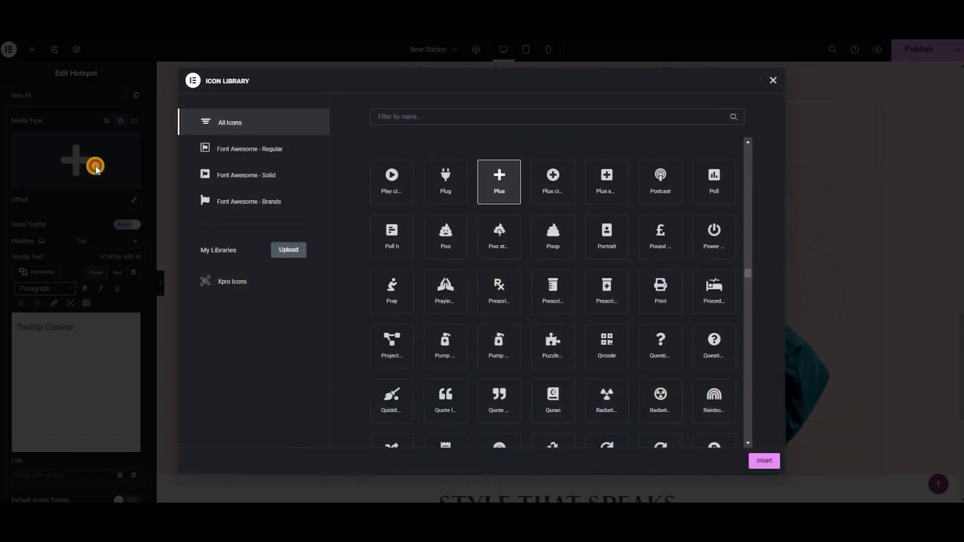
{"action": "left_click", "coordinate": [96, 169]}
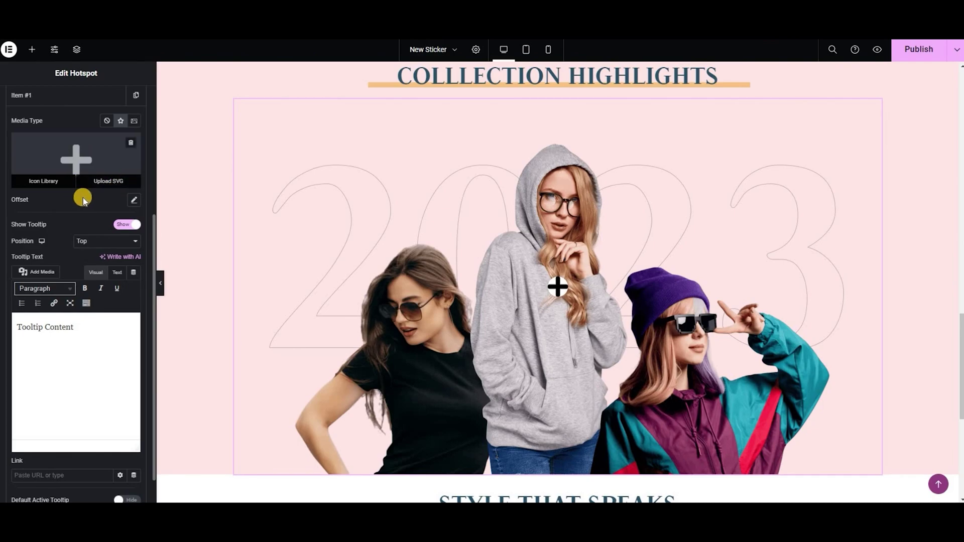
{"action": "left_click", "coordinate": [133, 201]}
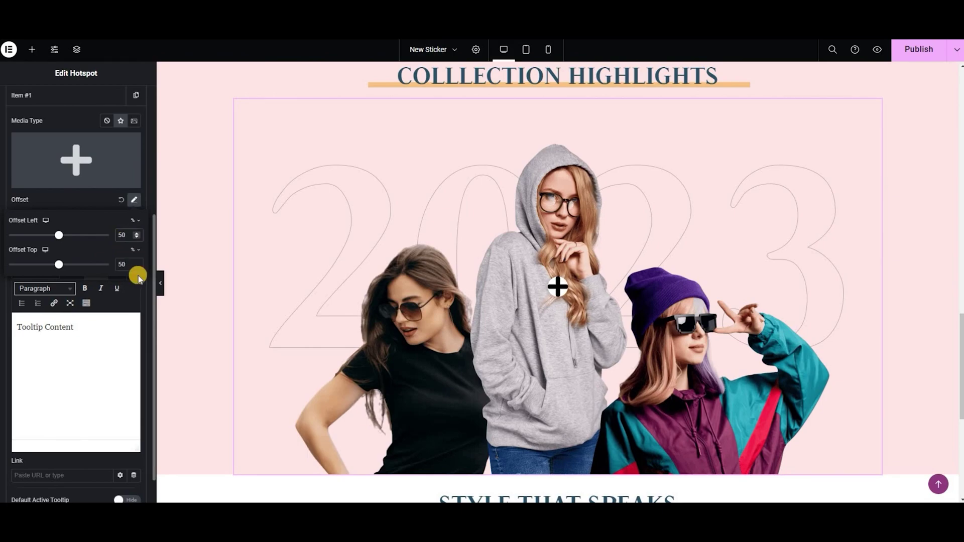
- Set the first hotspot's Offset Left to 41 and Offset Top to 35
{"action": "type", "text": "4"}
{"action": "key", "text": "BackSpace"}
{"action": "type", "text": "41"}
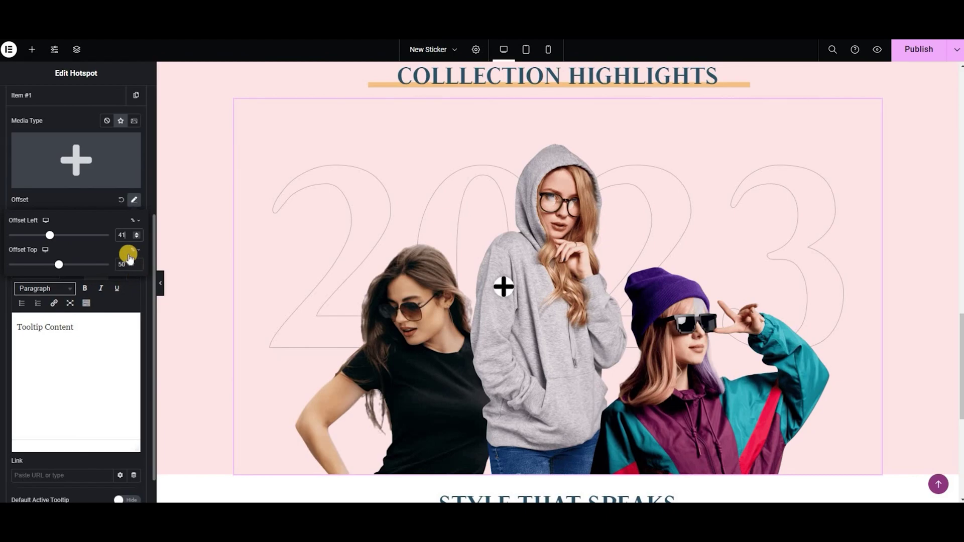
{"action": "type", "text": "4"}
{"action": "key", "text": "BackSpace"}
{"action": "type", "text": "35"}
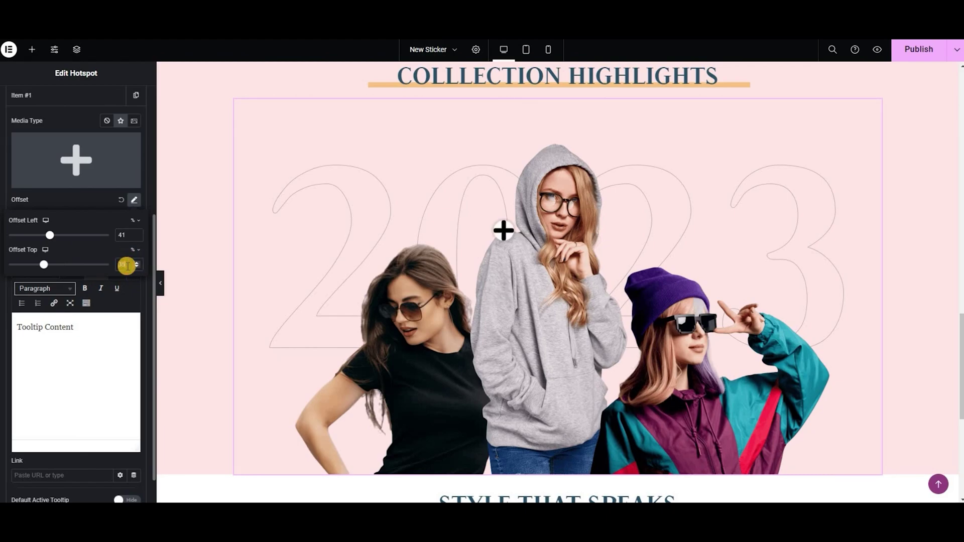
{"action": "left_click", "coordinate": [504, 244]}
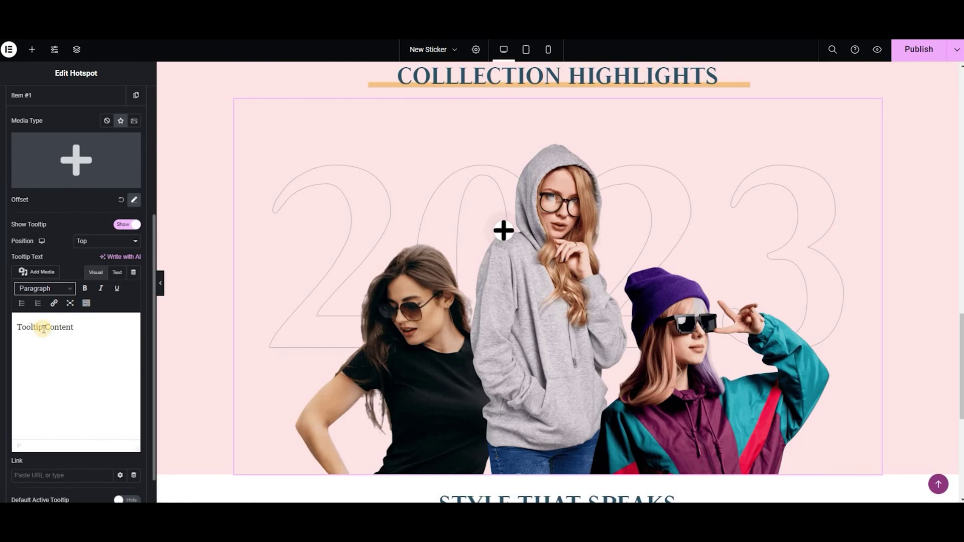
- Replace the placeholder tooltip text with the pasted hoodie image, 'Hoodies' and '$90.00'
{"action": "left_click_drag", "start_coordinate": [84, 329], "coordinate": [7, 330]}
{"action": "key", "text": "ctrl+v"}
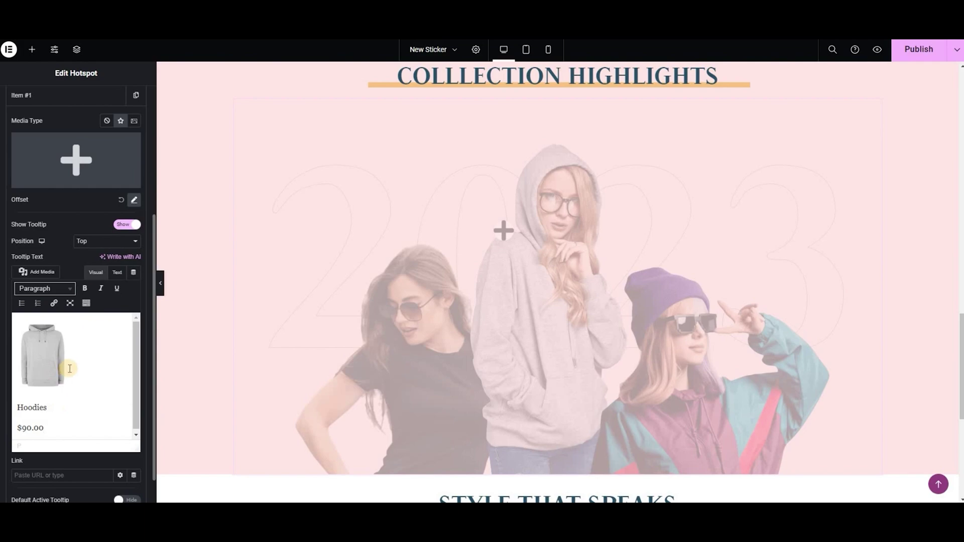
{"action": "mouse_move", "coordinate": [508, 235]}
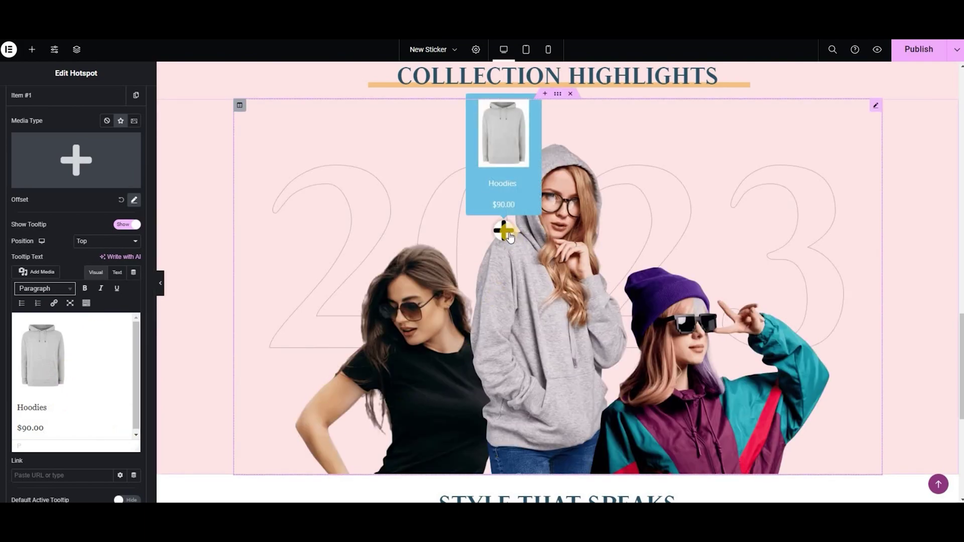
{"action": "left_click", "coordinate": [125, 225]}
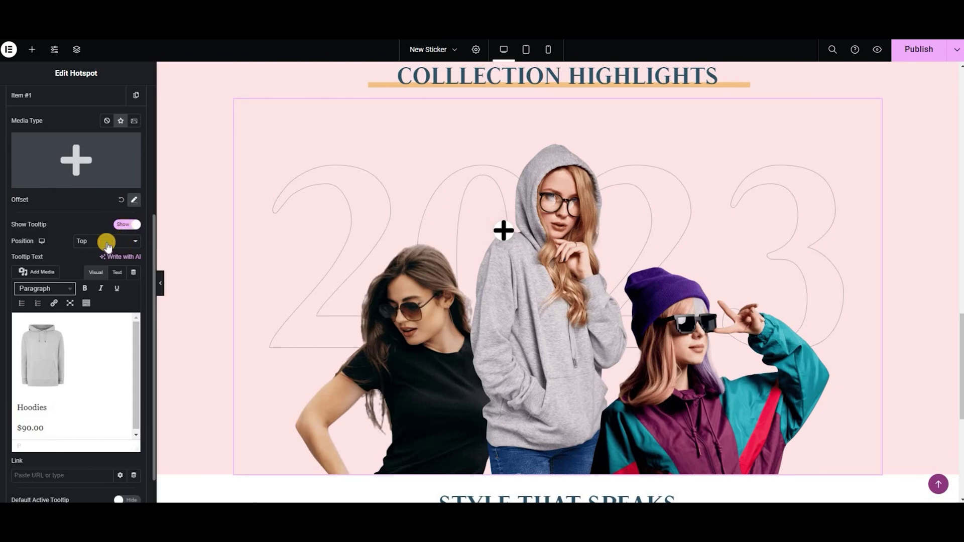
- Try the Bottom tooltip position on the first hotspot, then restore it to Top
{"action": "left_click", "coordinate": [107, 243]}
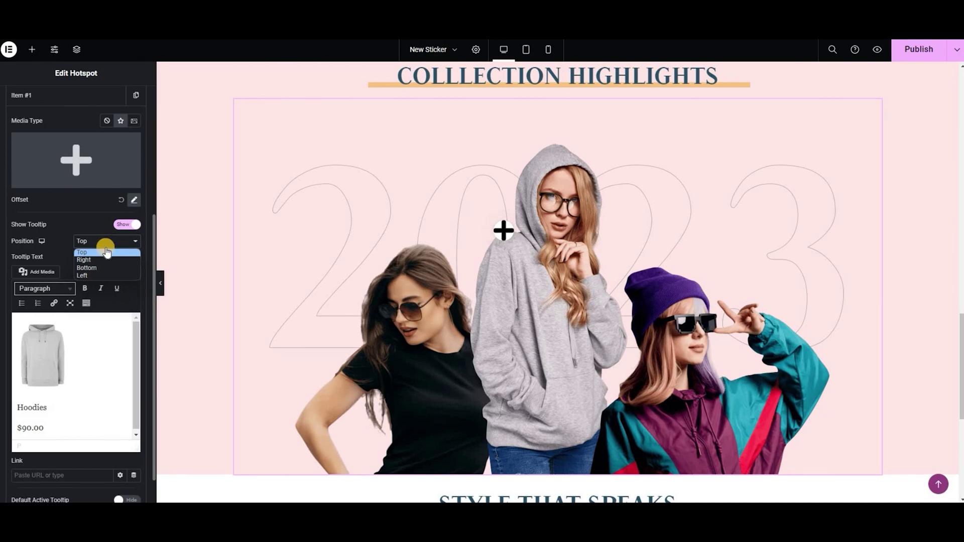
{"action": "left_click", "coordinate": [105, 267]}
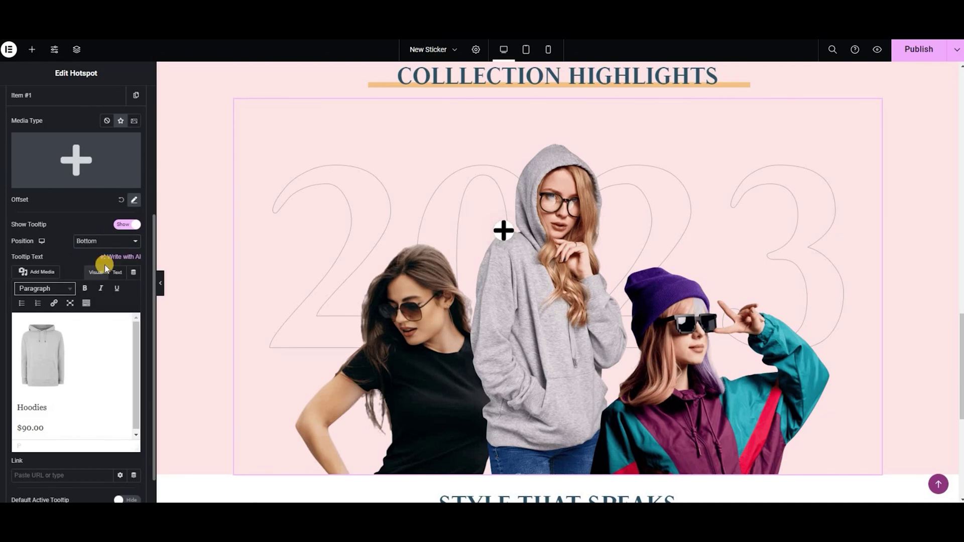
{"action": "left_click", "coordinate": [506, 237]}
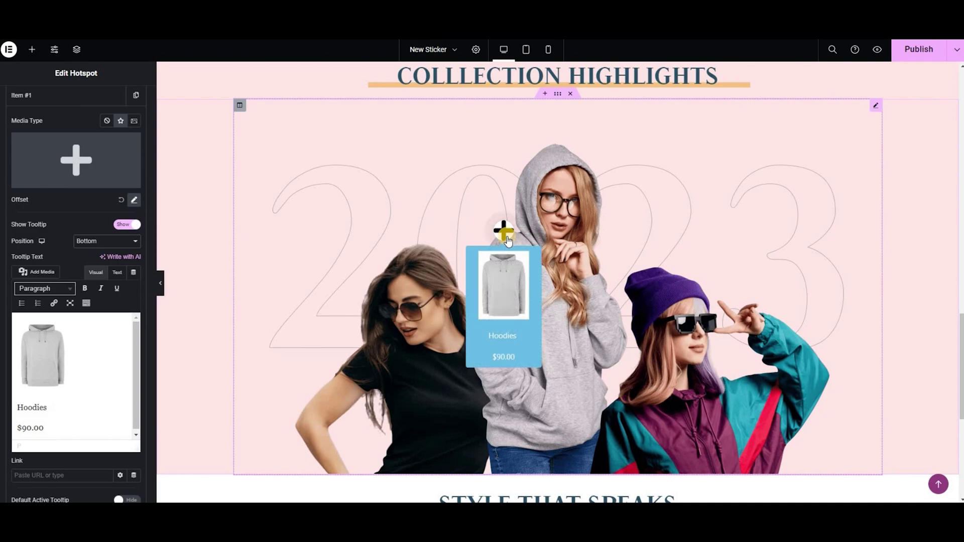
{"action": "left_click", "coordinate": [122, 243]}
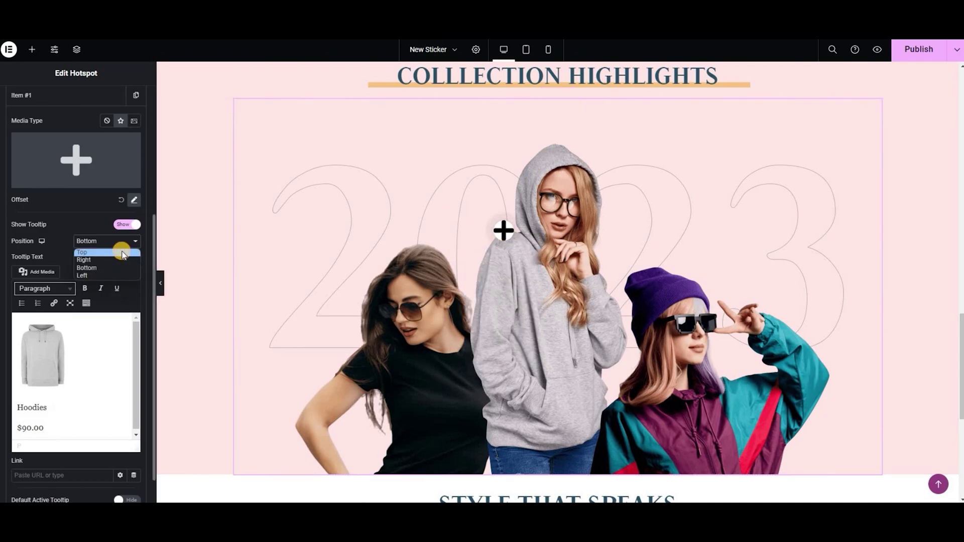
{"action": "left_click", "coordinate": [122, 252]}
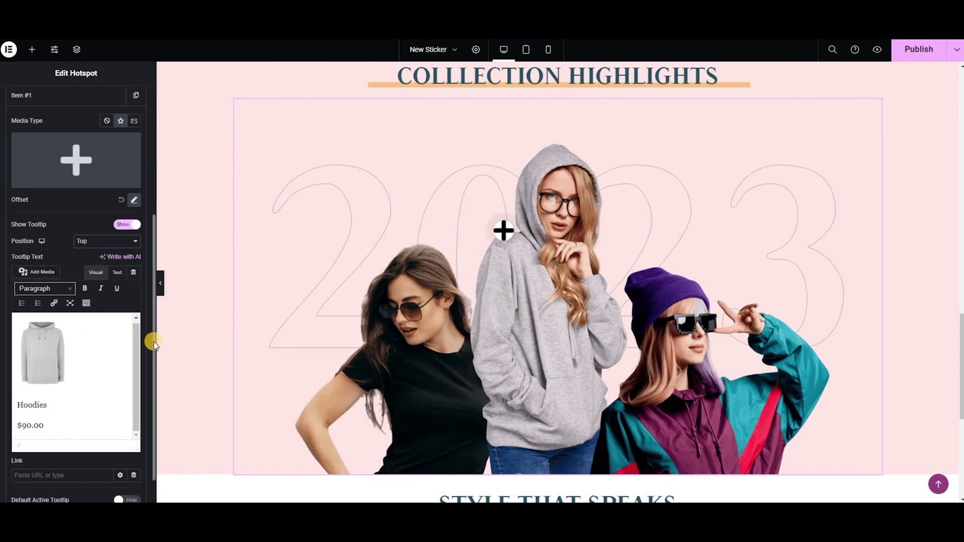
- Add the remaining hotspot items and preview the T-shirt, beanie and jacket tooltips
{"action": "scroll", "coordinate": [130, 437], "scroll_direction": "down", "scroll_amount": 1}
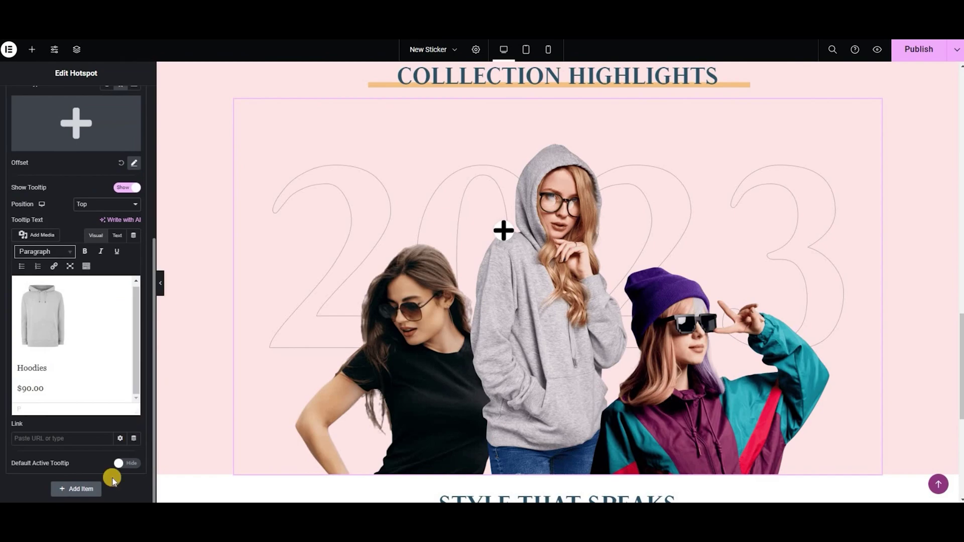
{"action": "left_click", "coordinate": [89, 488]}
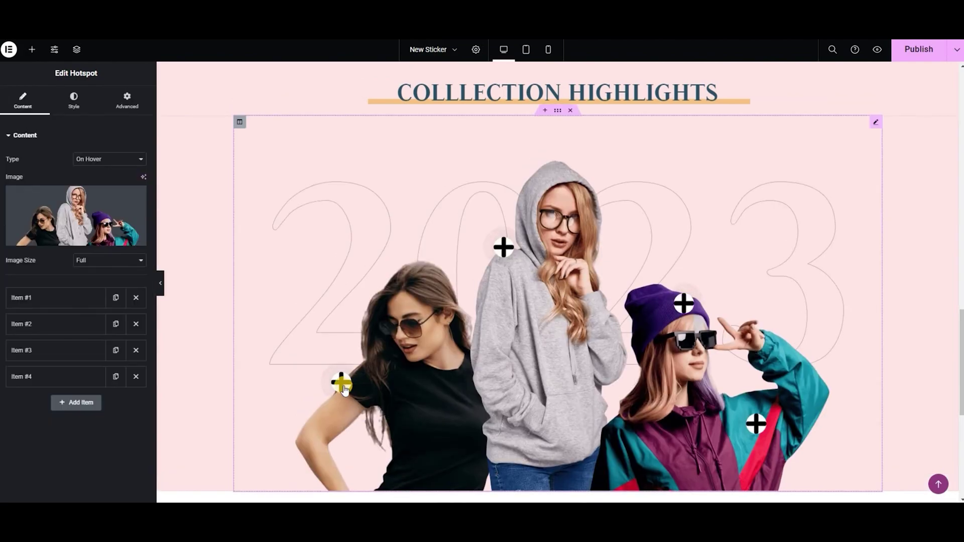
{"action": "mouse_move", "coordinate": [340, 383]}
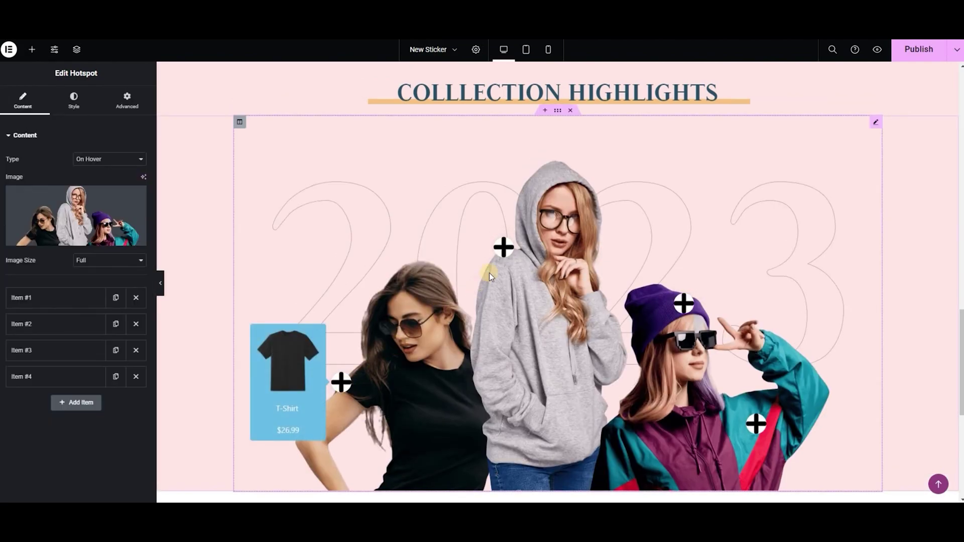
{"action": "mouse_move", "coordinate": [682, 303]}
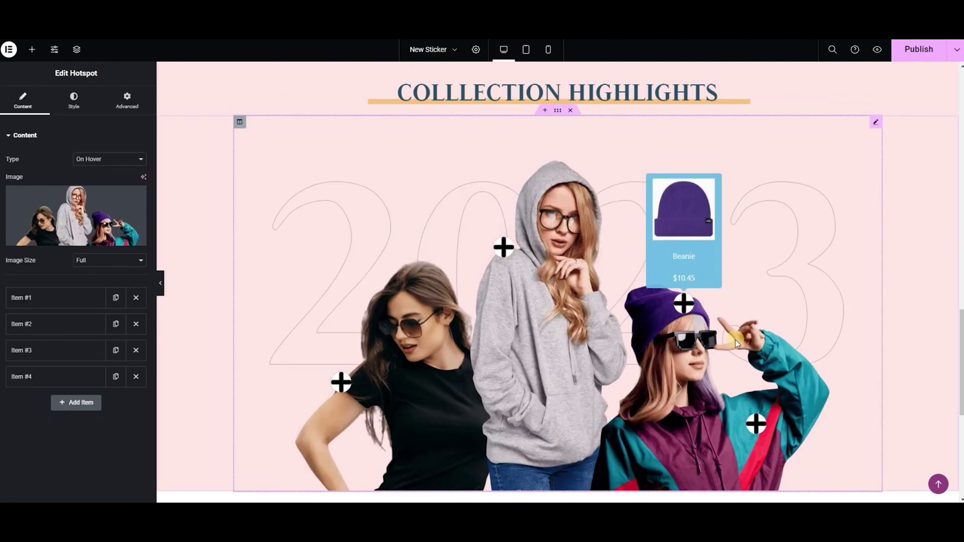
{"action": "mouse_move", "coordinate": [757, 426]}
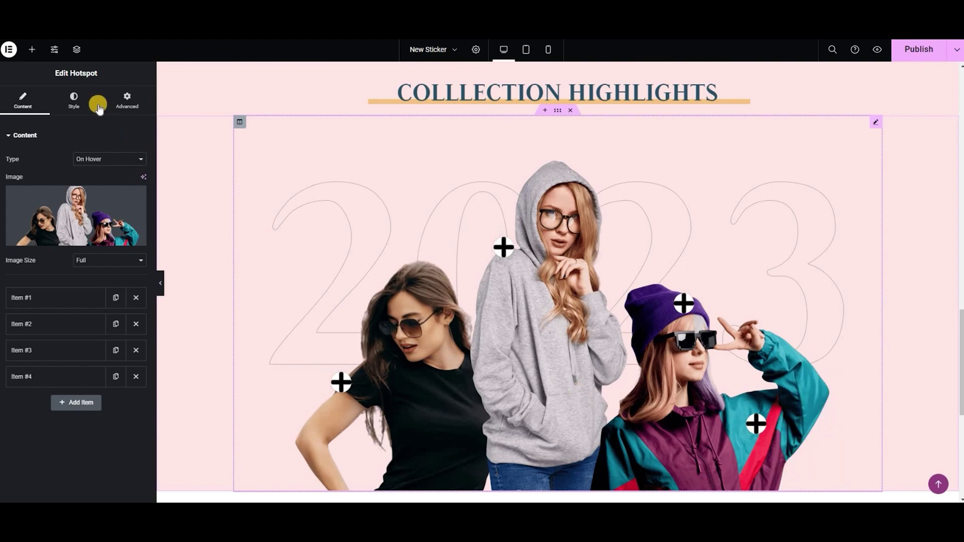
- In the Style tab, center-align the hotspot image after trying left and right
{"action": "left_click", "coordinate": [79, 101]}
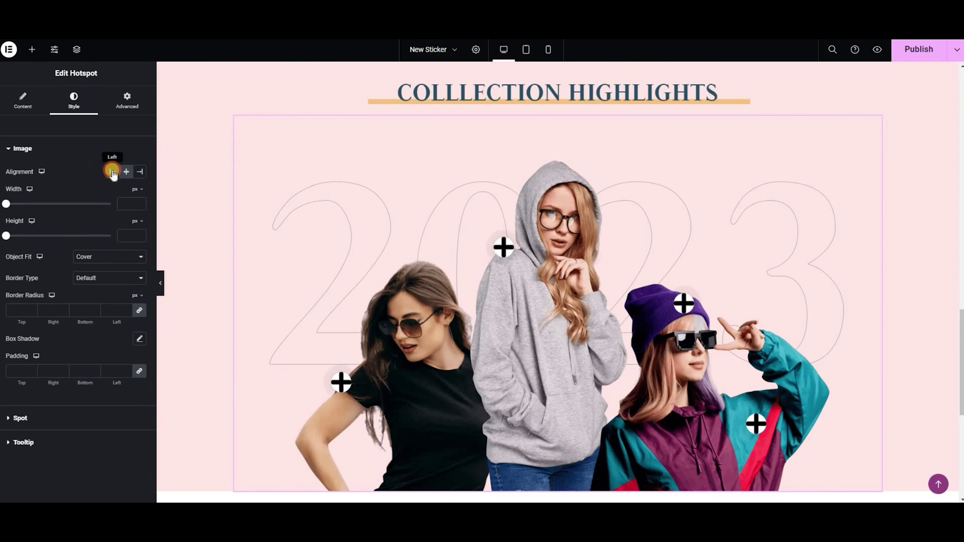
{"action": "left_click", "coordinate": [112, 172]}
{"action": "left_click", "coordinate": [141, 173]}
{"action": "left_click", "coordinate": [126, 172]}
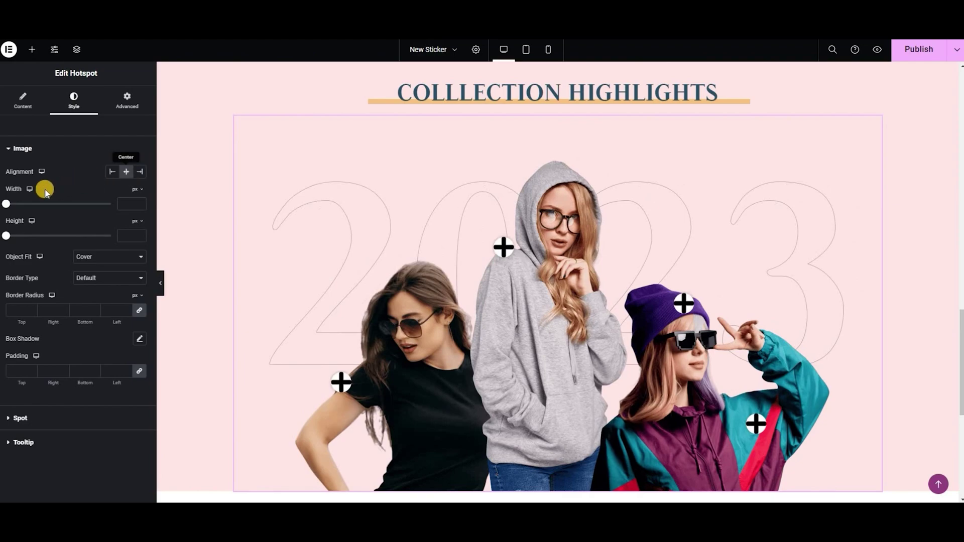
- Try and undo image width and height changes, keeping Object Fit at Cover
{"action": "left_click_drag", "start_coordinate": [7, 203], "coordinate": [96, 204]}
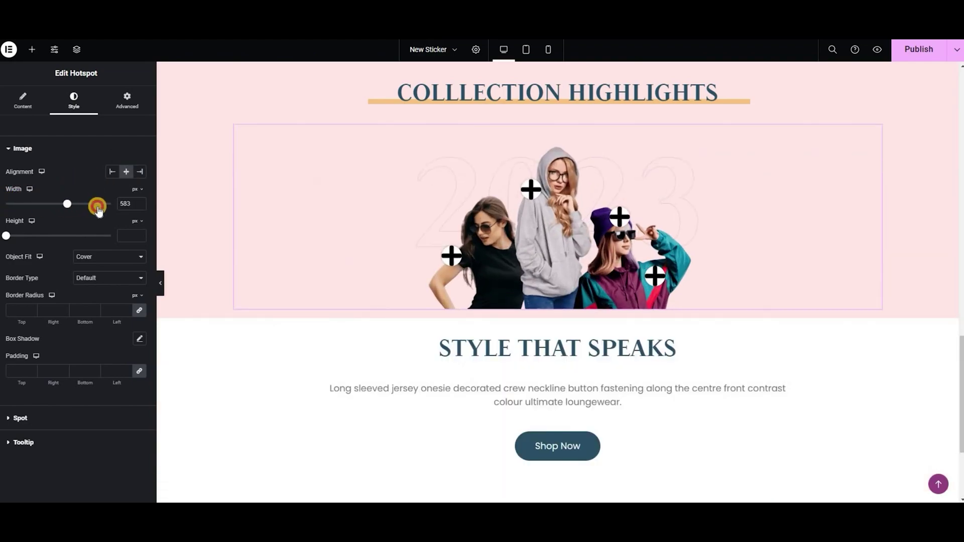
{"action": "left_click_drag", "start_coordinate": [7, 235], "coordinate": [85, 238]}
{"action": "key", "text": "ctrl+z"}
{"action": "key", "text": "ctrl+z"}
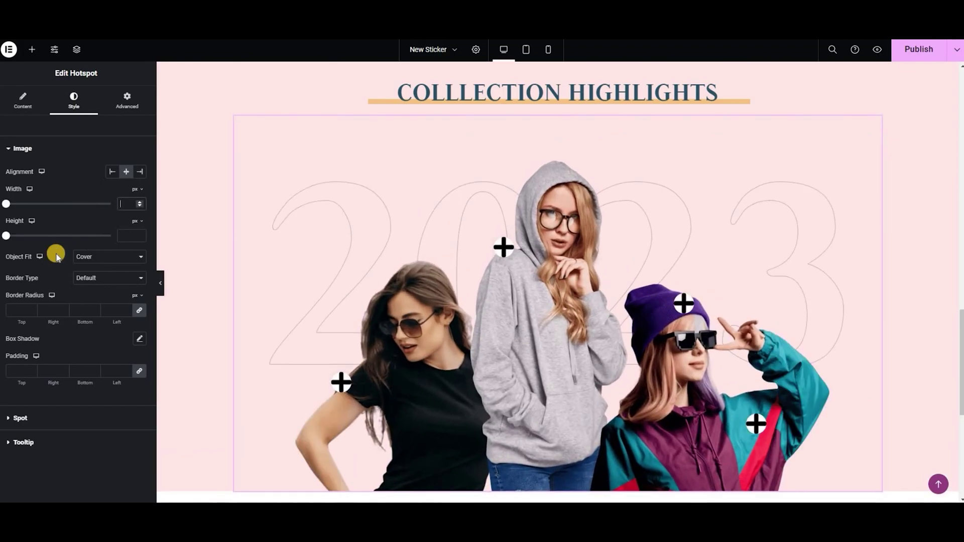
{"action": "left_click", "coordinate": [116, 257]}
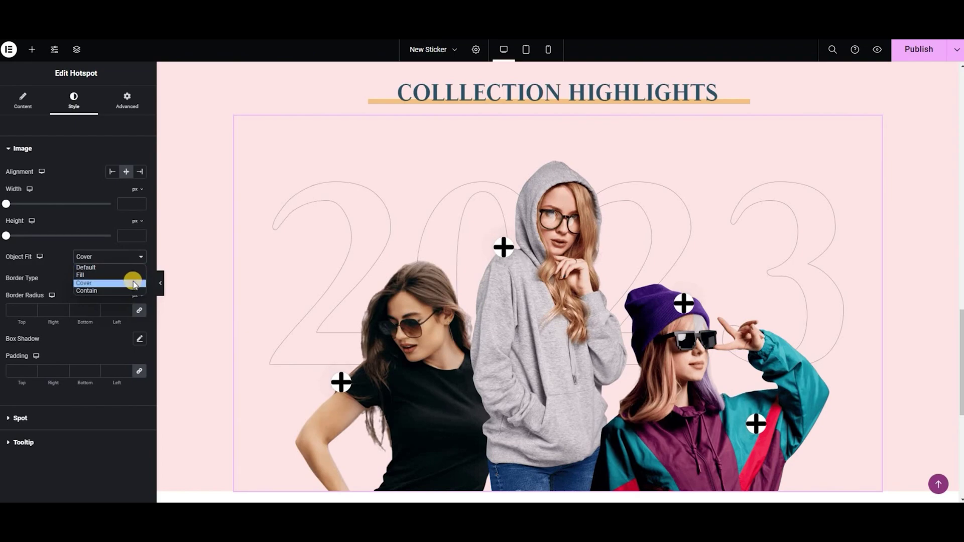
{"action": "left_click", "coordinate": [134, 284]}
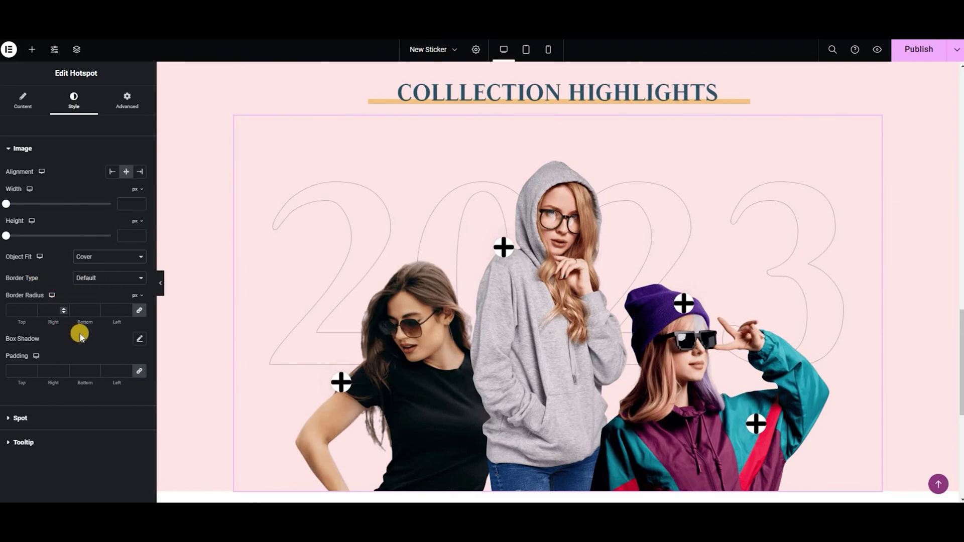
{"action": "left_click", "coordinate": [40, 426]}
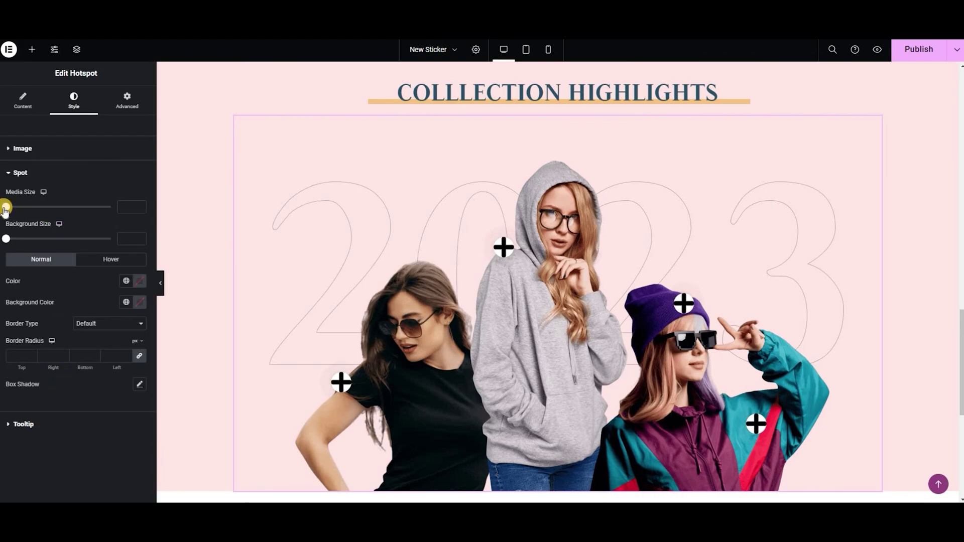
- Test larger spot icon and background sizes, then undo them
{"action": "left_click_drag", "start_coordinate": [5, 207], "coordinate": [40, 207]}
{"action": "left_click", "coordinate": [35, 209]}
{"action": "mouse_move", "coordinate": [7, 238]}
{"action": "left_mouse_down"}
{"action": "mouse_move", "coordinate": [47, 241]}
{"action": "mouse_move", "coordinate": [22, 240]}
{"action": "left_mouse_up"}
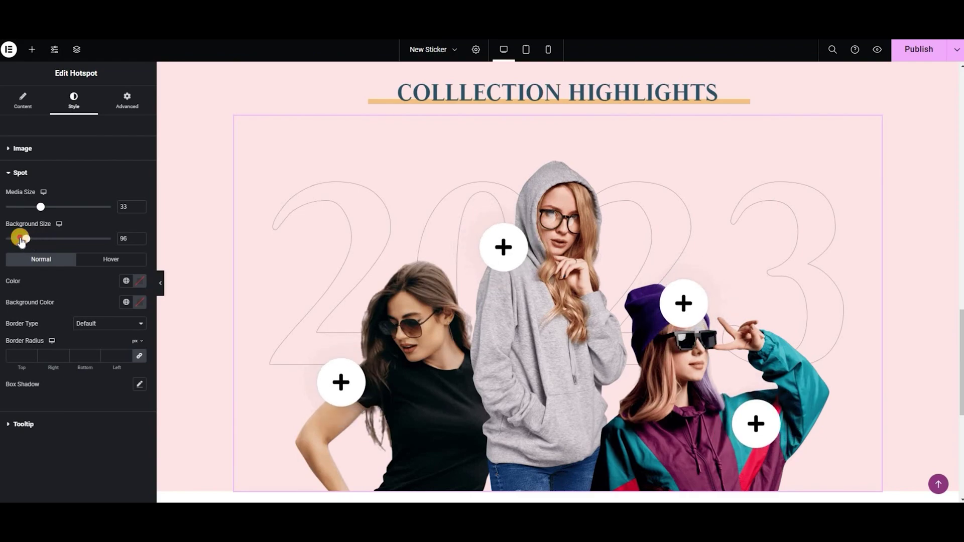
{"action": "key", "text": "ctrl+z"}
{"action": "key", "text": "ctrl+z"}
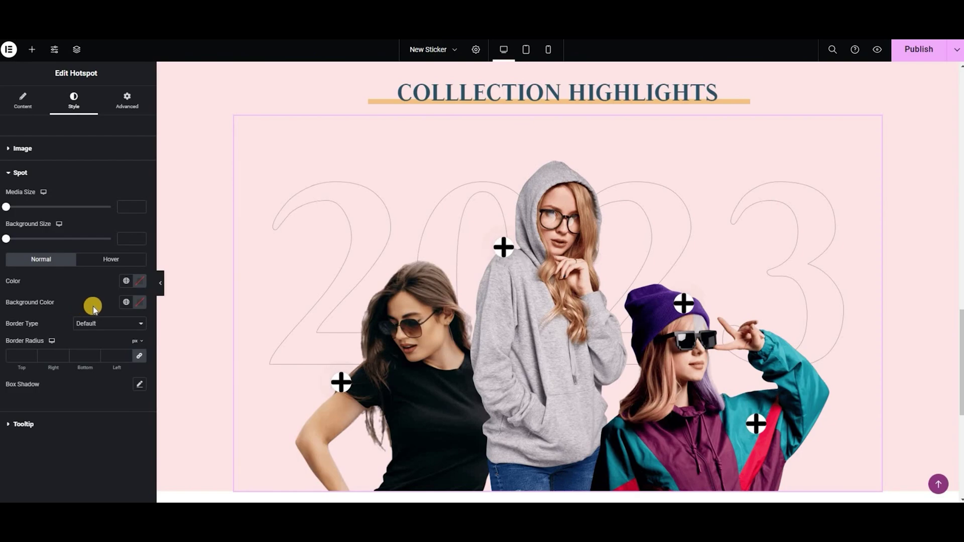
- Set the spot icon colour to white and the spot background to #2E5264
{"action": "left_click", "coordinate": [144, 282]}
{"action": "left_click", "coordinate": [144, 282]}
{"action": "left_click_drag", "start_coordinate": [120, 340], "coordinate": [72, 291]}
{"action": "left_click", "coordinate": [66, 284]}
{"action": "left_click", "coordinate": [139, 306]}
{"action": "type", "text": "#2E5264"}
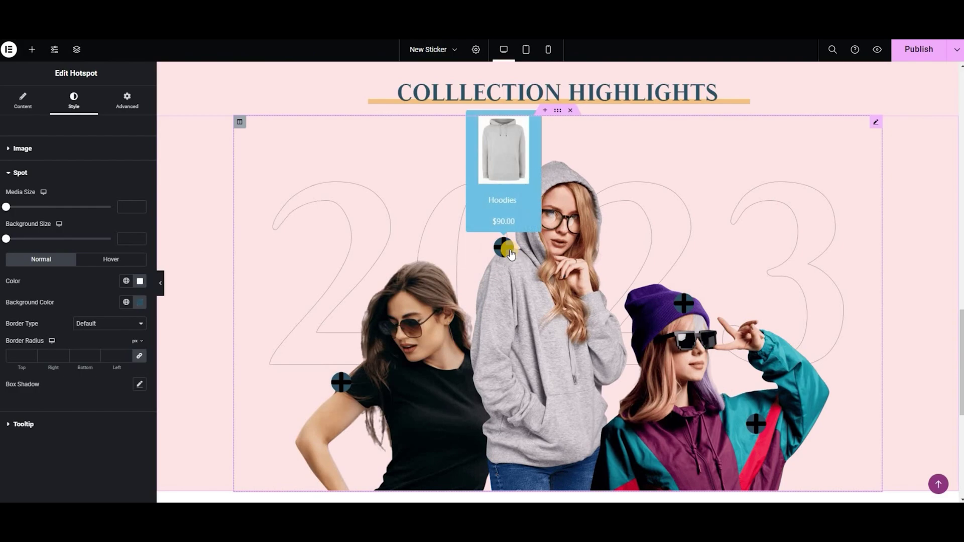
- Give the tooltip typography the Poppins family, size 18 and weight 400 (Normal)
{"action": "left_click", "coordinate": [55, 419]}
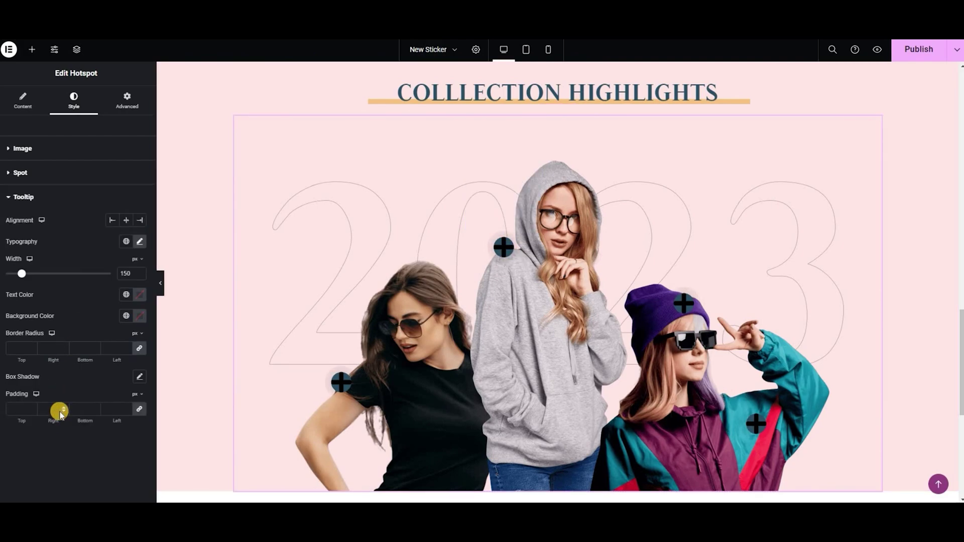
{"action": "left_click", "coordinate": [141, 242]}
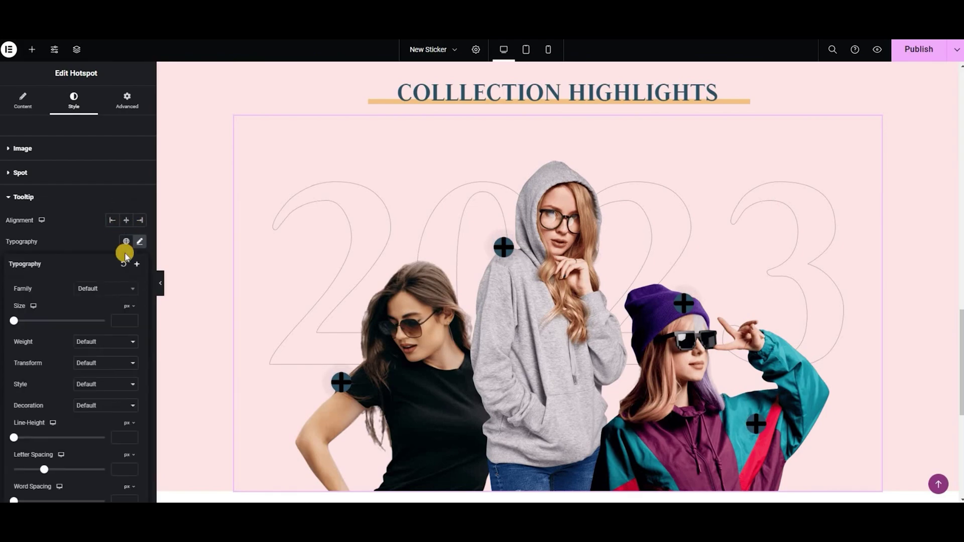
{"action": "left_click", "coordinate": [113, 290]}
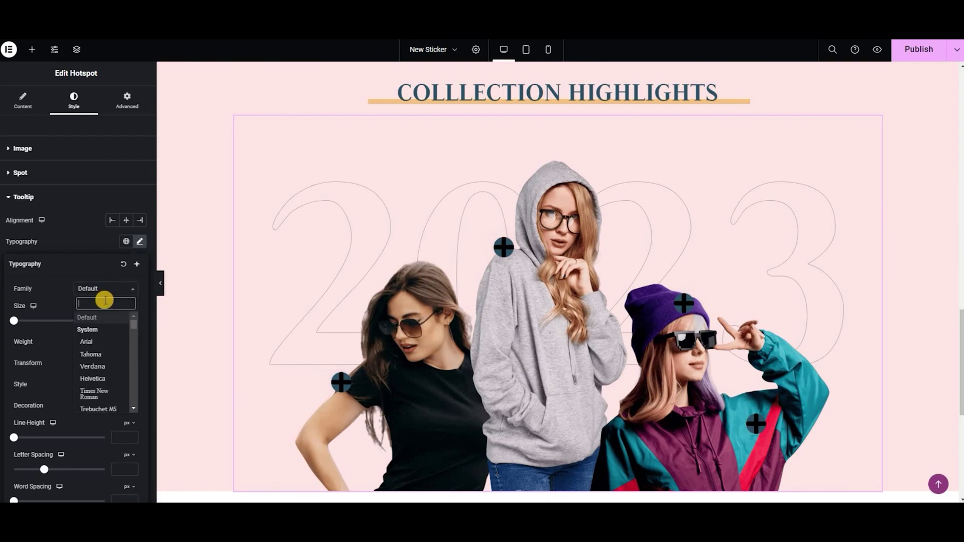
{"action": "type", "text": "po"}
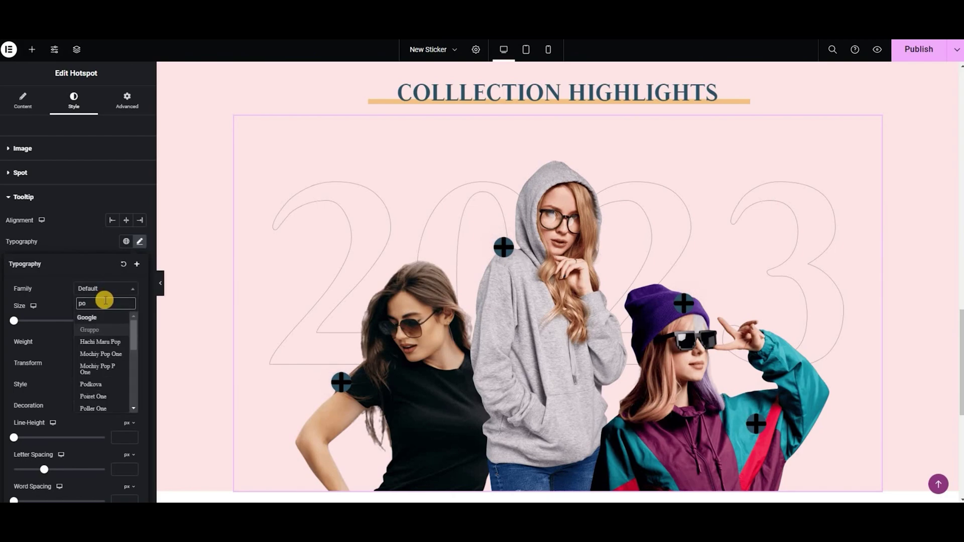
{"action": "type", "text": "pp"}
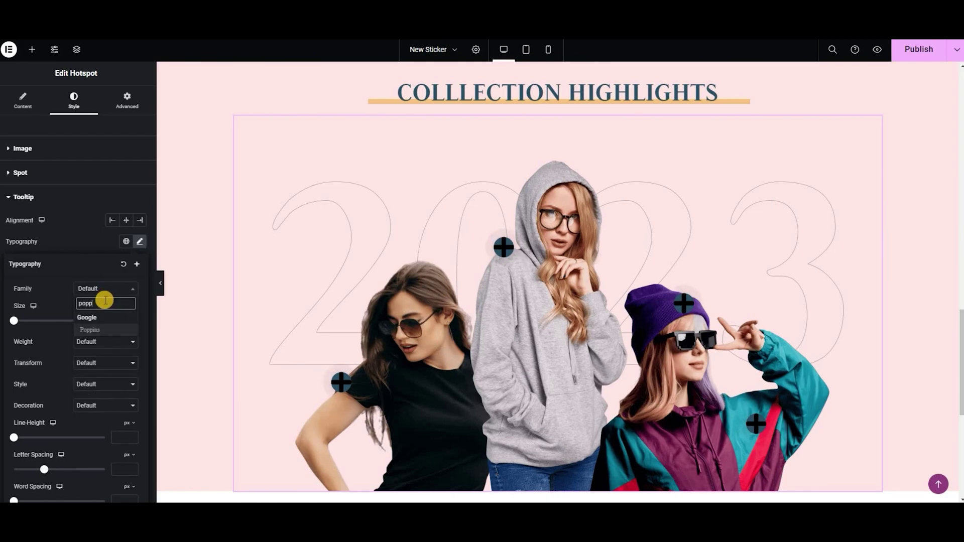
{"action": "left_click", "coordinate": [107, 333]}
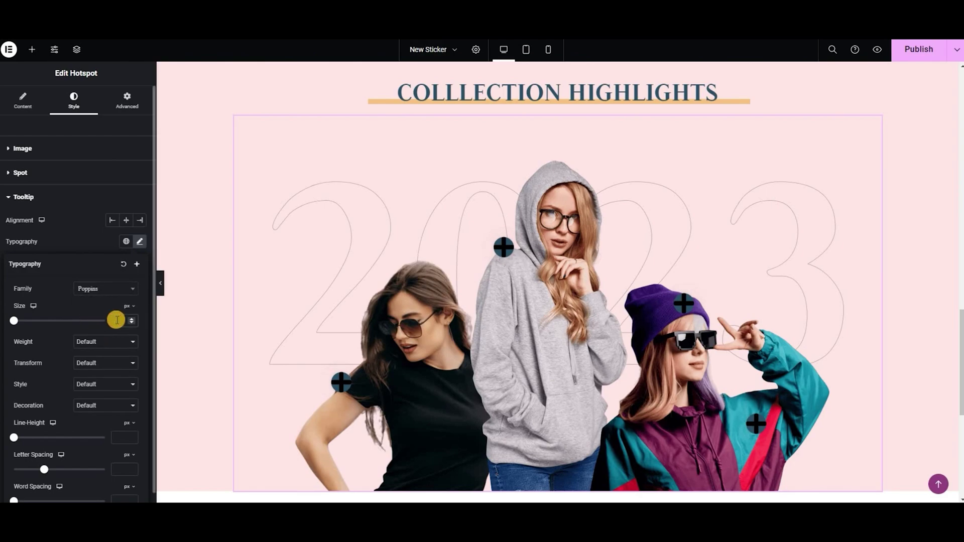
{"action": "left_click", "coordinate": [116, 320]}
{"action": "type", "text": "18"}
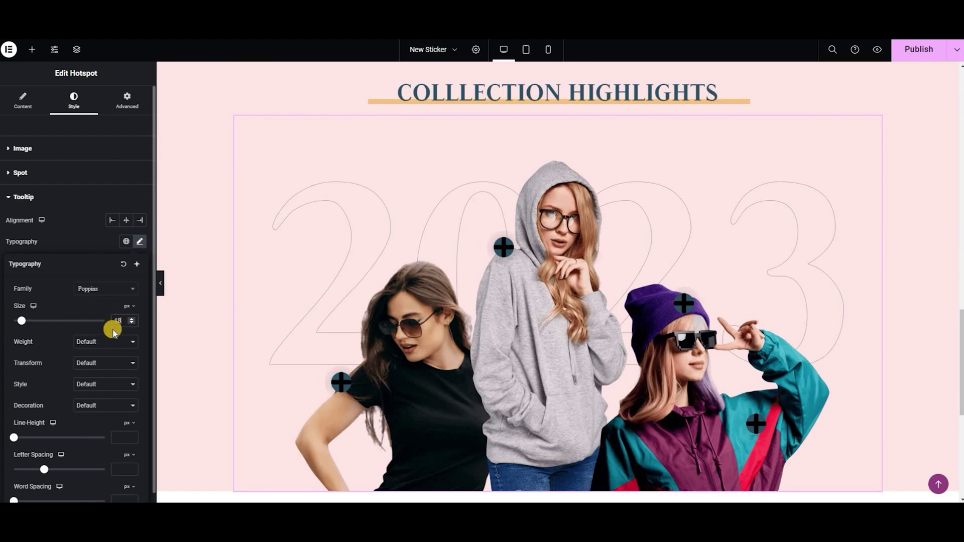
{"action": "left_click", "coordinate": [110, 344]}
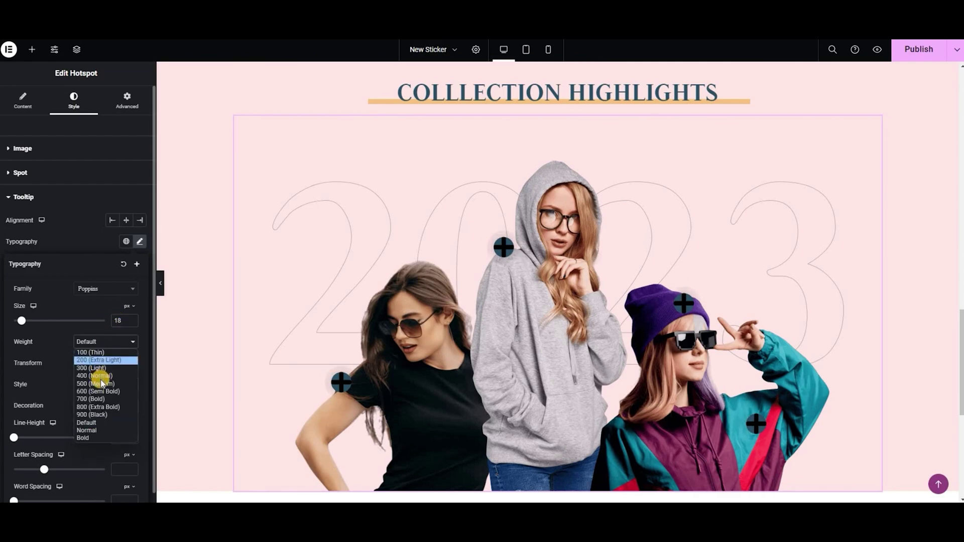
{"action": "left_click", "coordinate": [101, 375]}
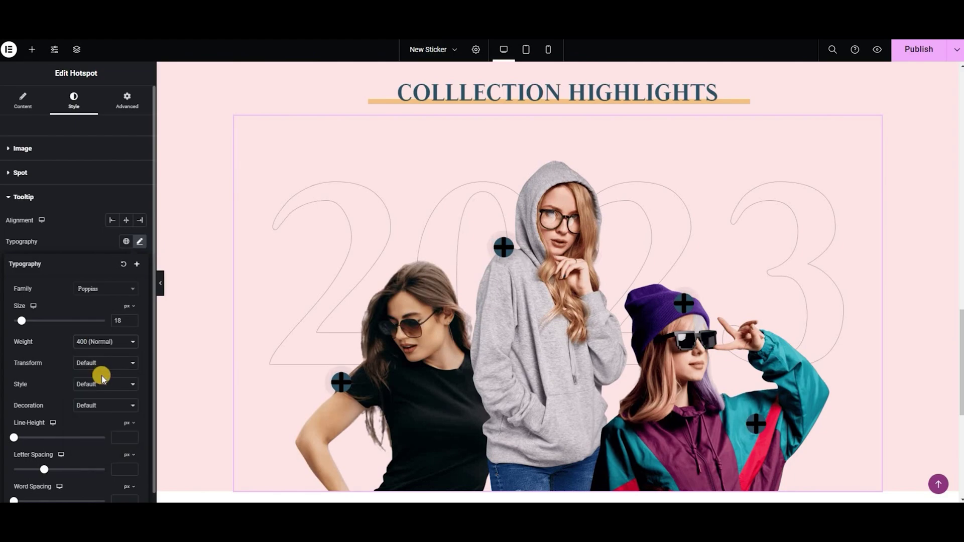
{"action": "left_click", "coordinate": [91, 233]}
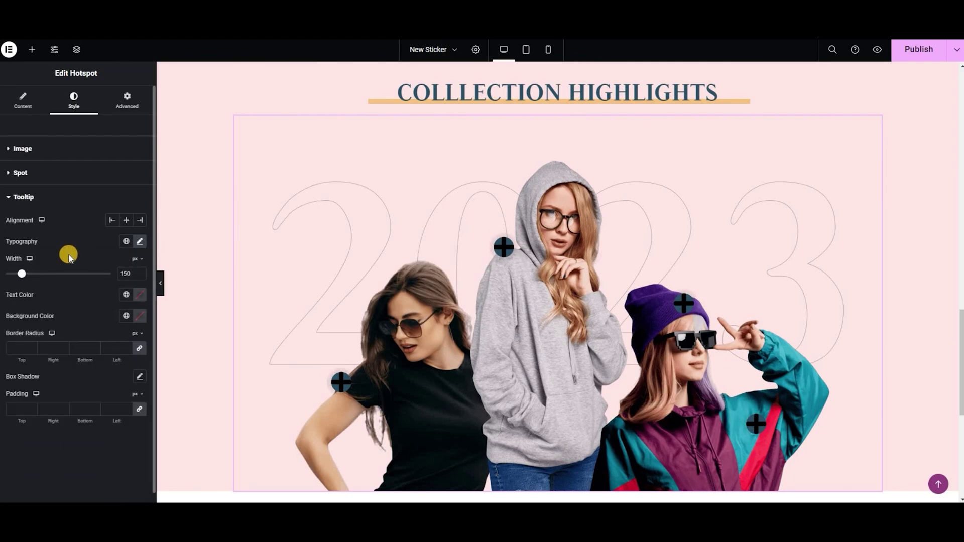
- Set the tooltip width to 200 and preview it on the T-Shirt hotspot
{"action": "double_click", "coordinate": [133, 271]}
{"action": "key", "text": "BackSpace"}
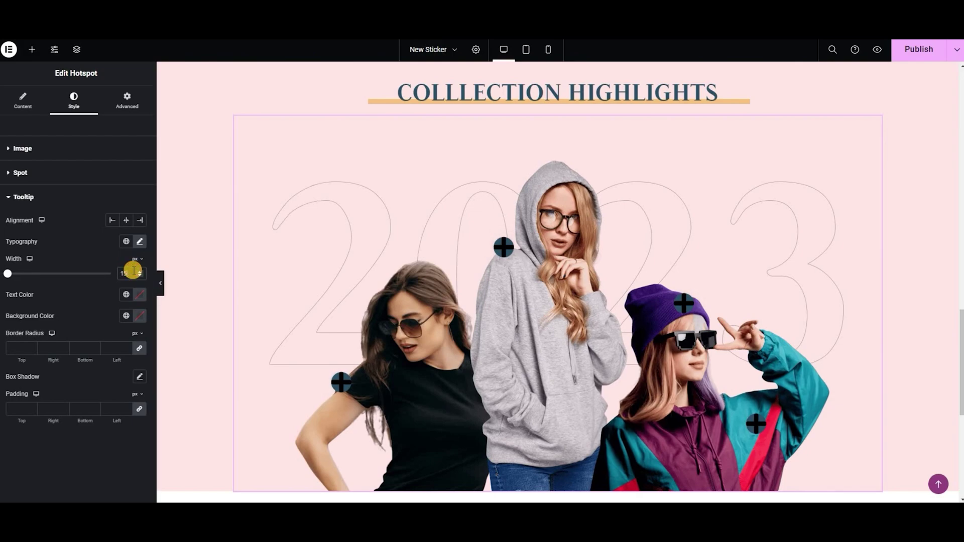
{"action": "type", "text": "200"}
{"action": "left_click", "coordinate": [342, 383]}
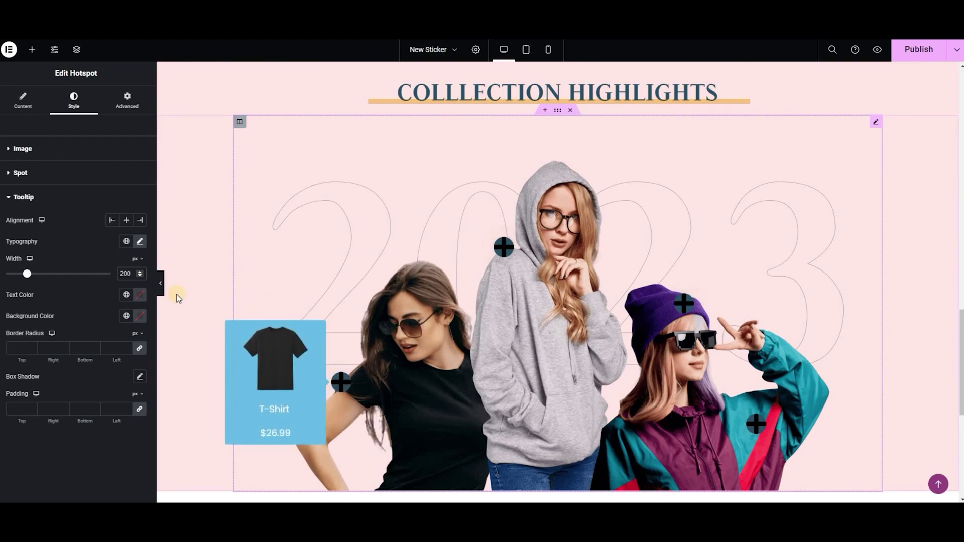
- Make the tooltip text color black and the tooltip background white
{"action": "left_click", "coordinate": [142, 296]}
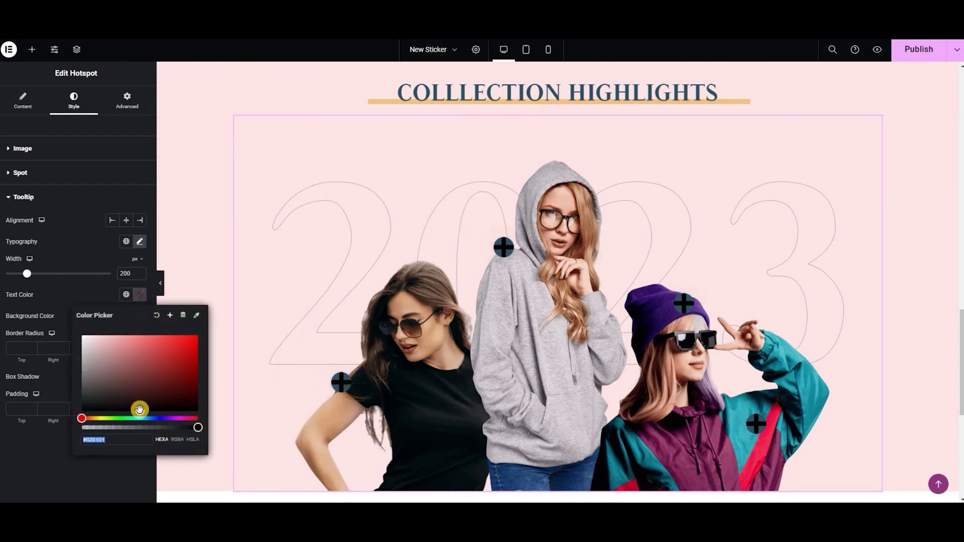
{"action": "left_click_drag", "start_coordinate": [140, 411], "coordinate": [128, 411]}
{"action": "left_click", "coordinate": [94, 296]}
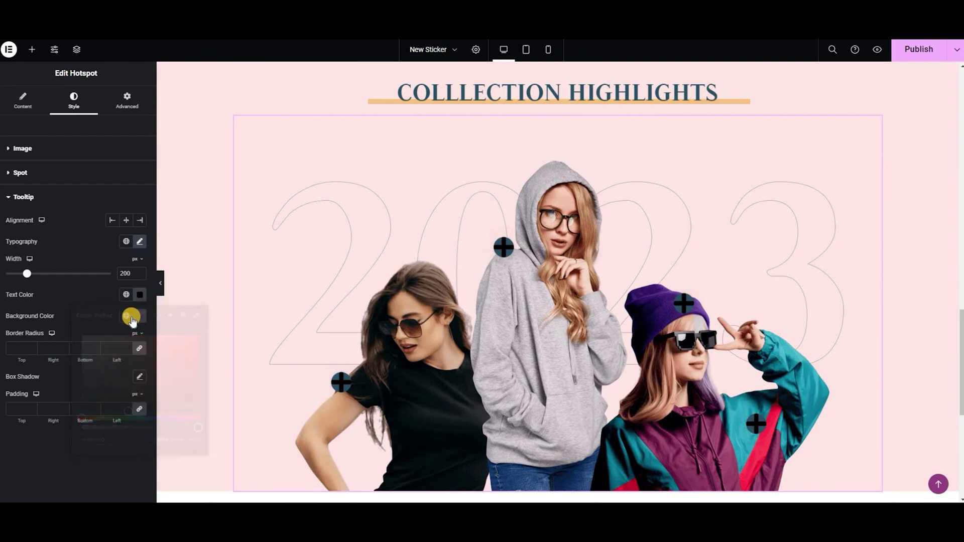
{"action": "left_click", "coordinate": [139, 316]}
{"action": "left_click", "coordinate": [80, 357]}
{"action": "left_click", "coordinate": [69, 312]}
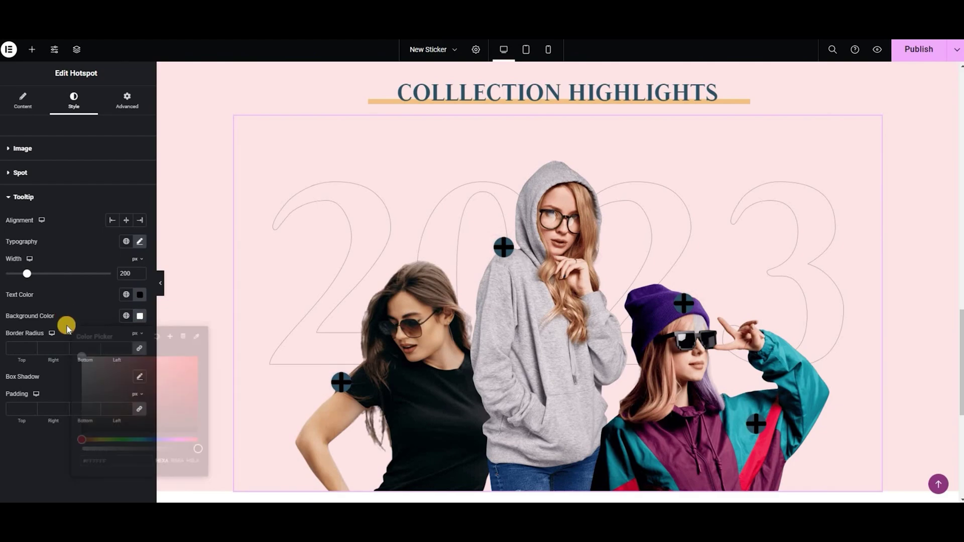
- Give the tooltips a linked 15 px border radius on all corners
{"action": "left_click", "coordinate": [17, 342]}
{"action": "type", "text": "20"}
{"action": "key", "text": "BackSpace"}
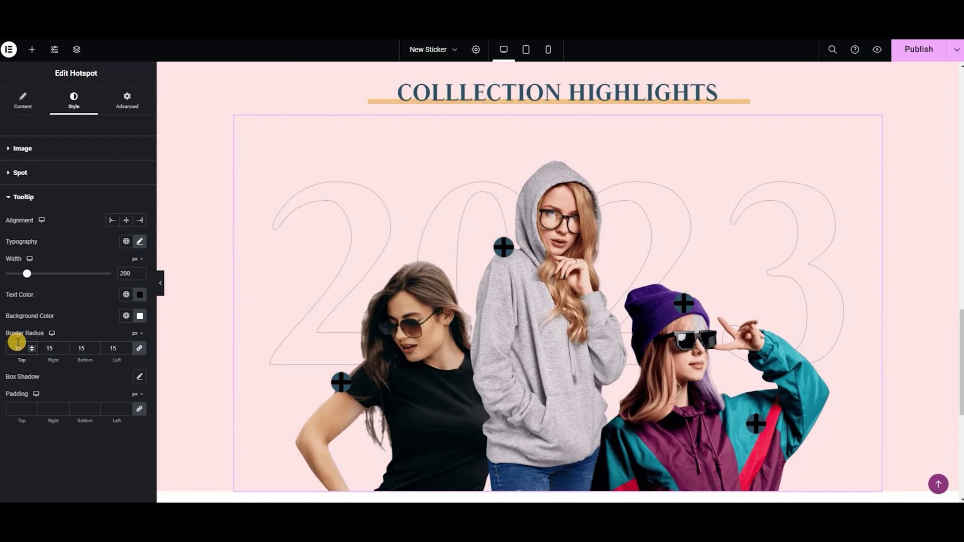